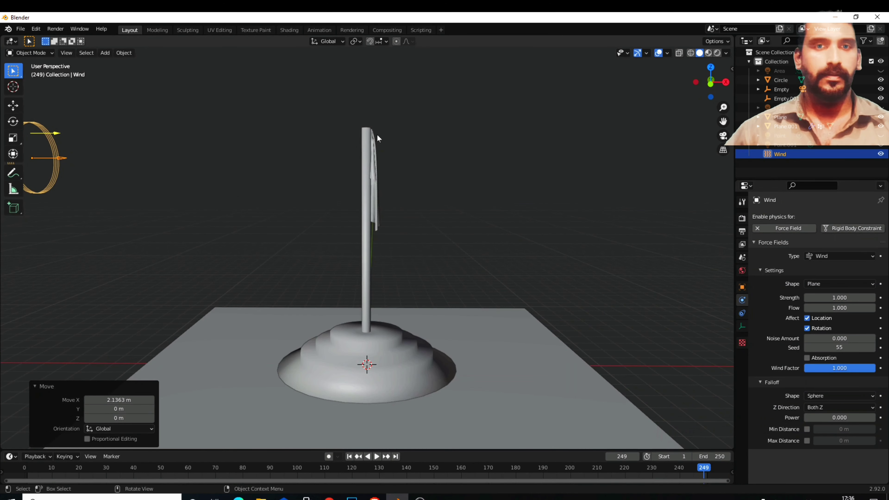
# Orbit the view slightly and rewind the timeline to frame 1.
pyautogui.moveTo(403, 209); pyautogui.dragTo(382, 181, button='middle')
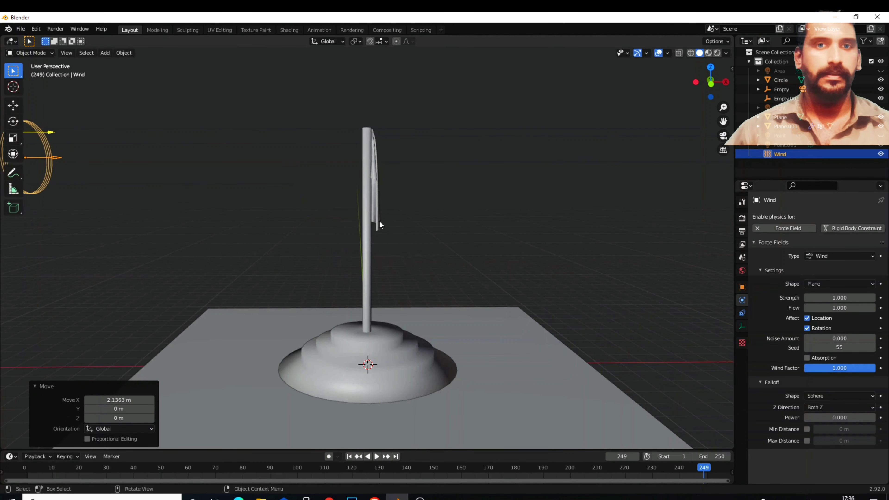
pyautogui.click(349, 457)
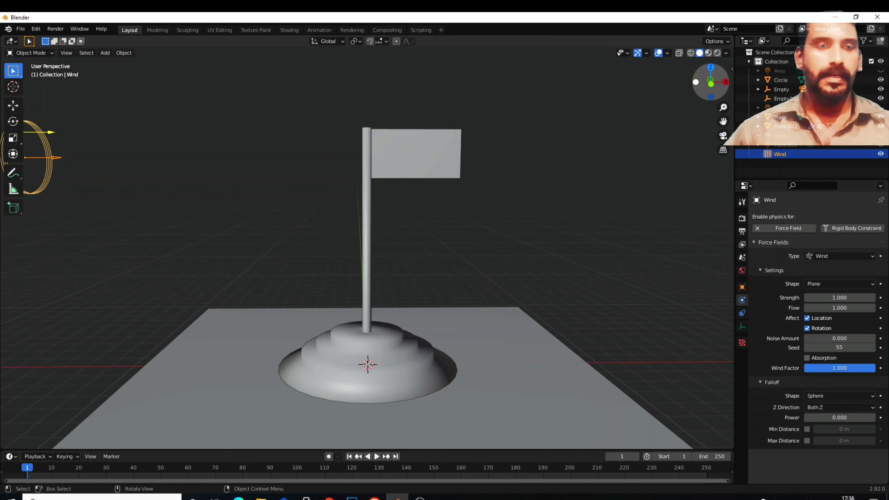
# Switch to Material Preview shading and review the Wind object's Object Data and Physics settings.
pyautogui.click(709, 54)
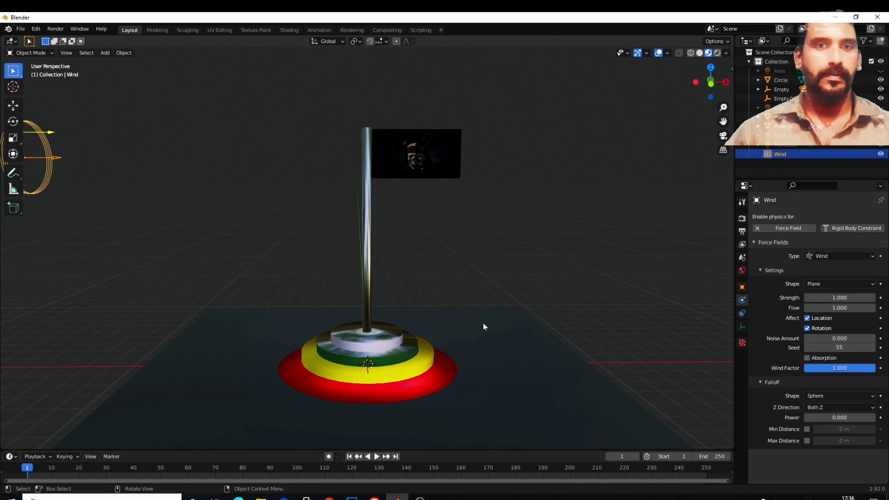
pyautogui.moveTo(493, 242)
pyautogui.mouseDown(button='middle')
pyautogui.moveTo(414, 235)
pyautogui.moveTo(499, 234)
pyautogui.mouseUp(button='middle')
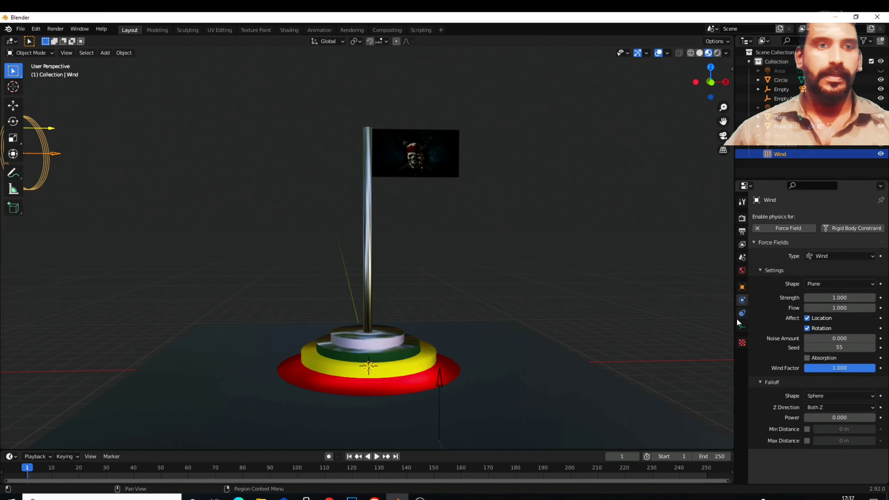
pyautogui.click(740, 326)
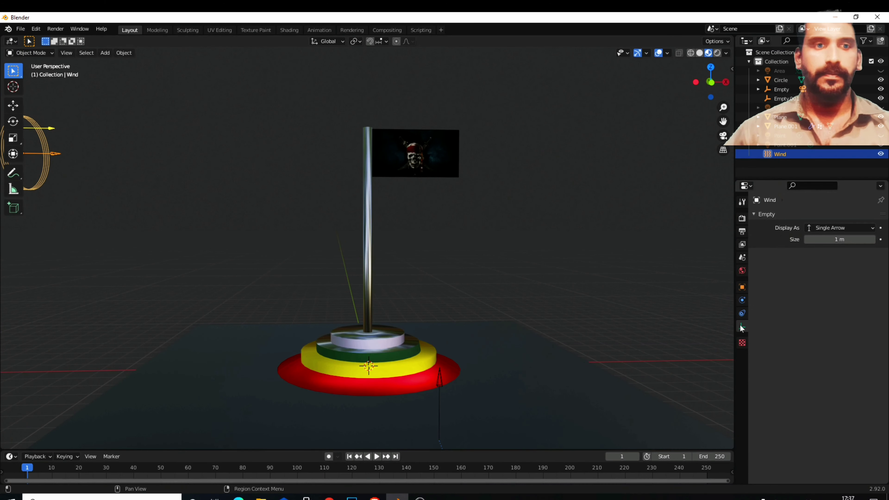
pyautogui.click(741, 301)
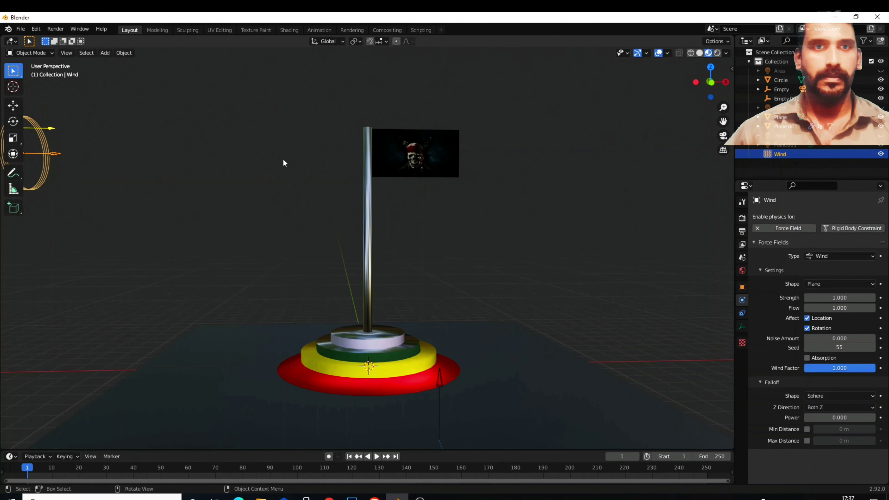
pyautogui.scroll(-3, 283, 162)
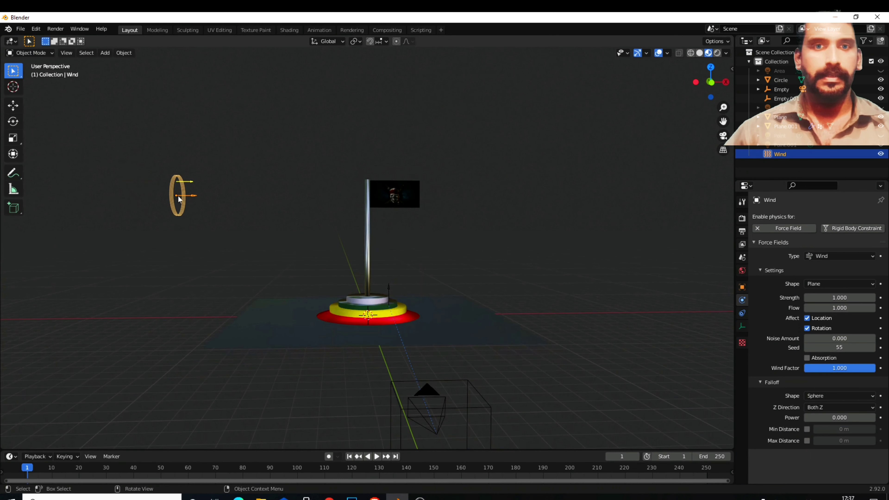
pyautogui.scroll(1, 418, 237)
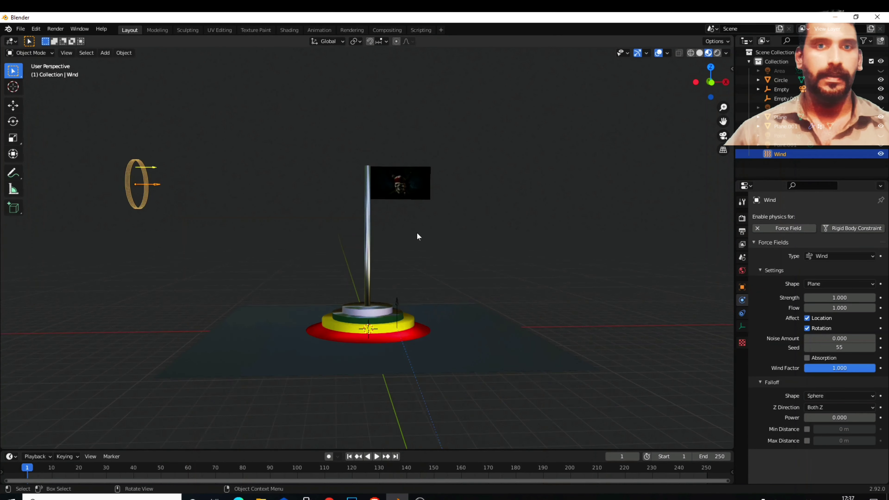
pyautogui.scroll(1, 418, 237)
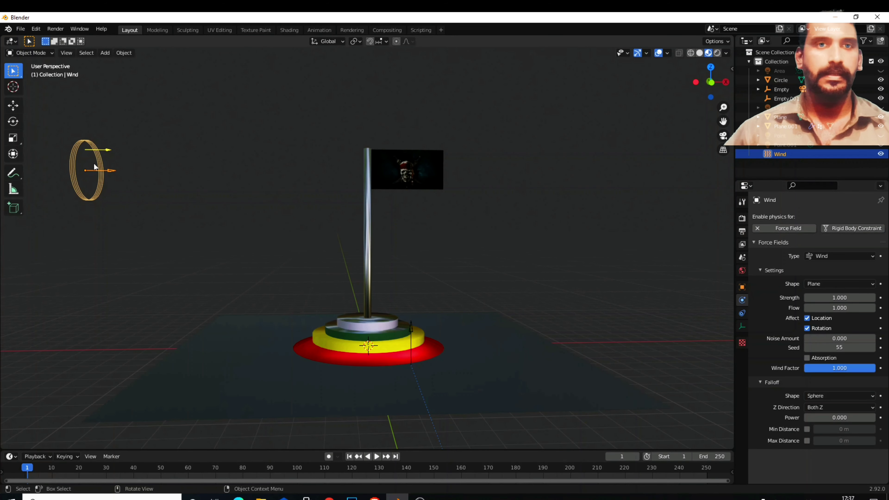
# Set the wind Strength to 500 and play the animation to watch the flag.
pyautogui.click(839, 297)
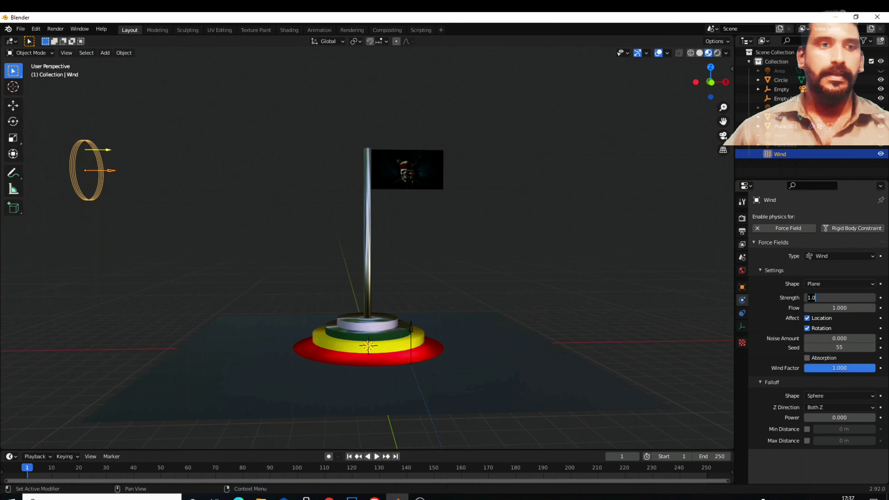
pyautogui.press('BackSpace')
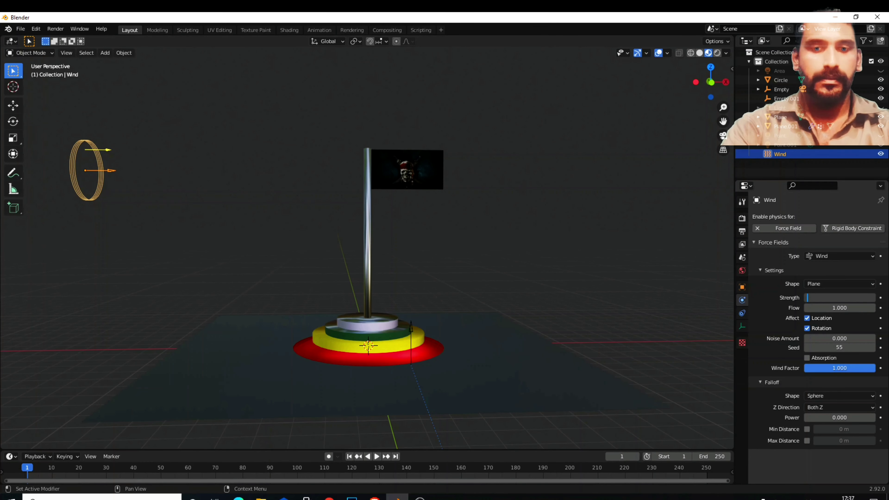
pyautogui.write('500')
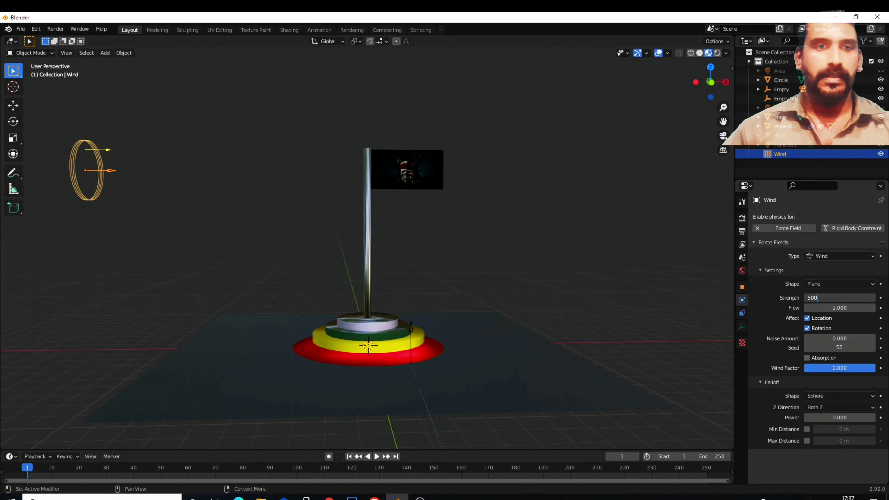
pyautogui.press('Return')
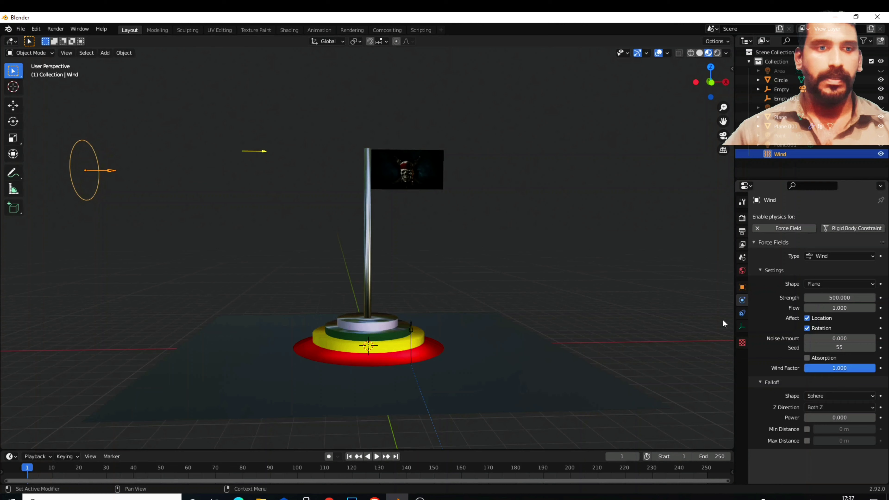
pyautogui.click(376, 455)
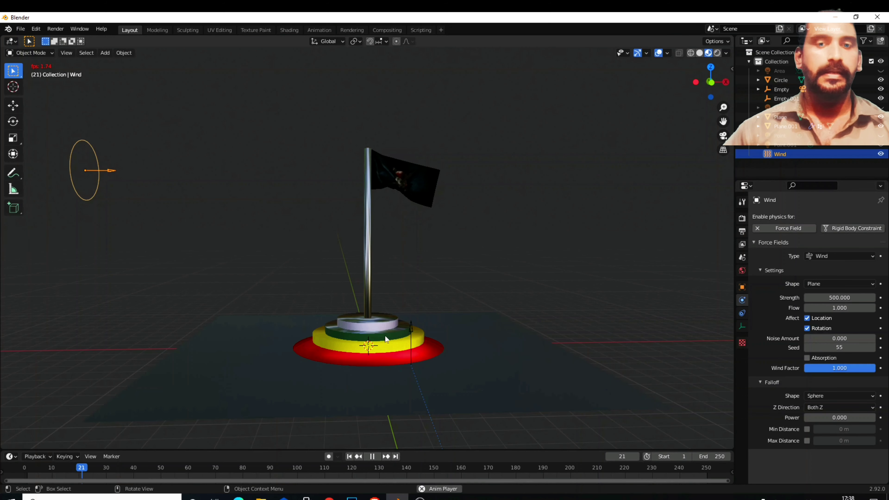
# Stop playback around frame 131 and re-enter a wind Strength of 500.
pyautogui.click(379, 469)
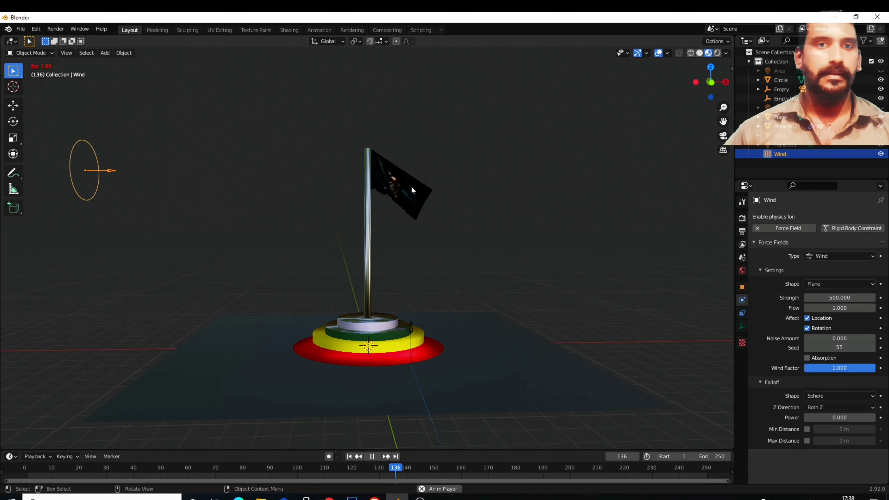
pyautogui.click(372, 455)
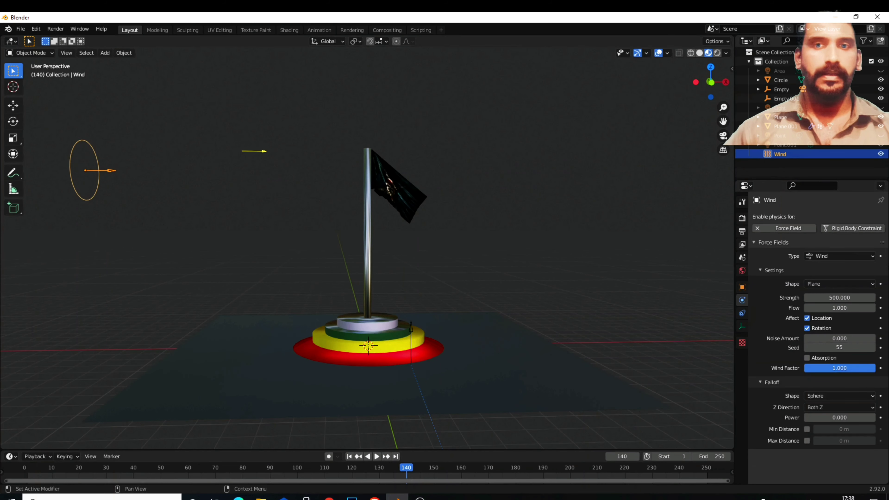
pyautogui.click(839, 298)
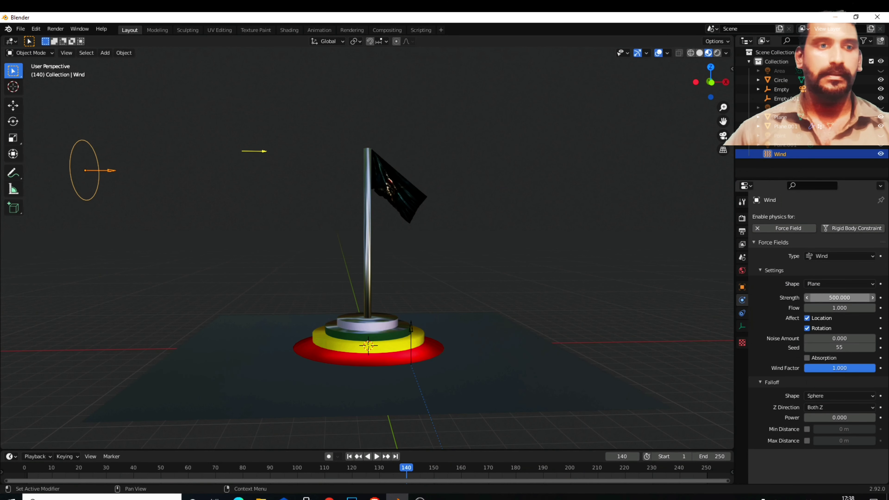
pyautogui.press('BackSpace')
pyautogui.press('BackSpace')
pyautogui.press('BackSpace')
pyautogui.press('BackSpace')
pyautogui.press('BackSpace')
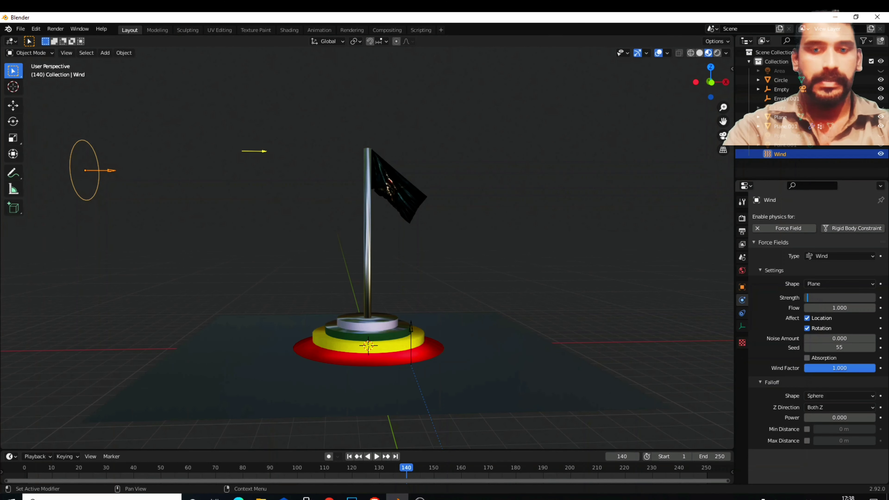
pyautogui.write('500')
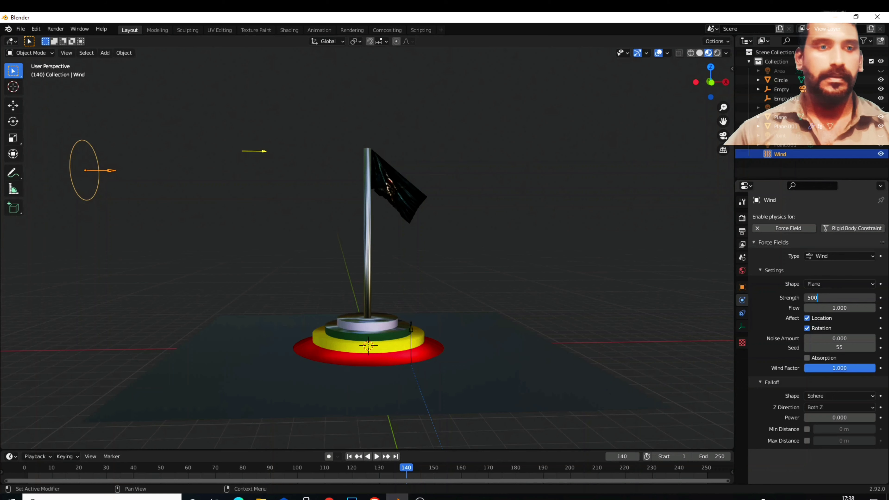
pyautogui.press('Return')
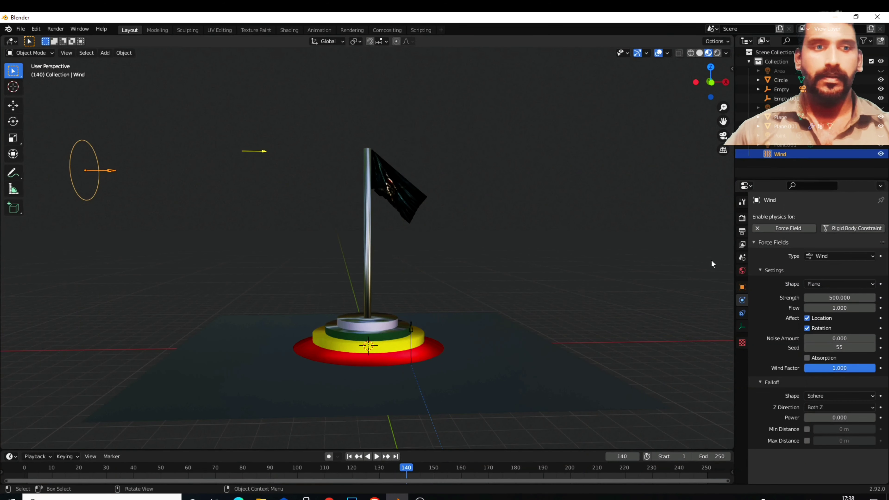
# Raise the wind Strength from 500 to 5000.
pyautogui.click(835, 298)
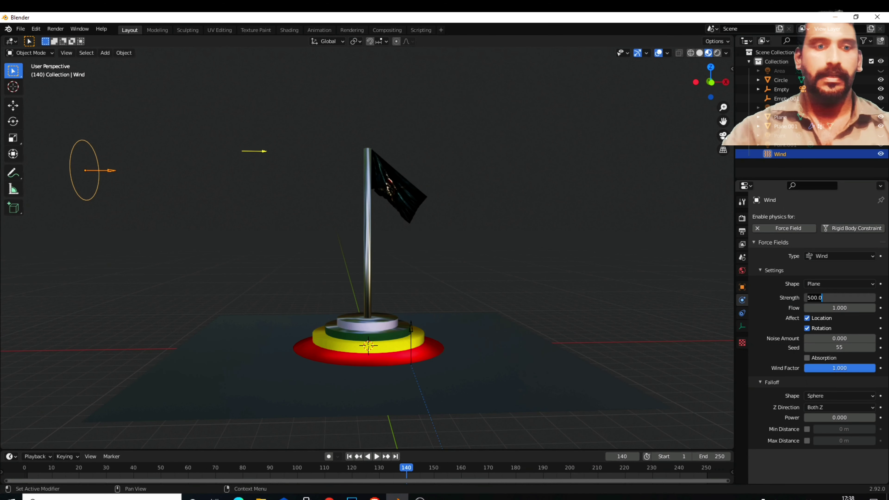
pyautogui.press('BackSpace')
pyautogui.press('BackSpace')
pyautogui.press('BackSpace')
pyautogui.press('BackSpace')
pyautogui.press('BackSpace')
pyautogui.write('5000')
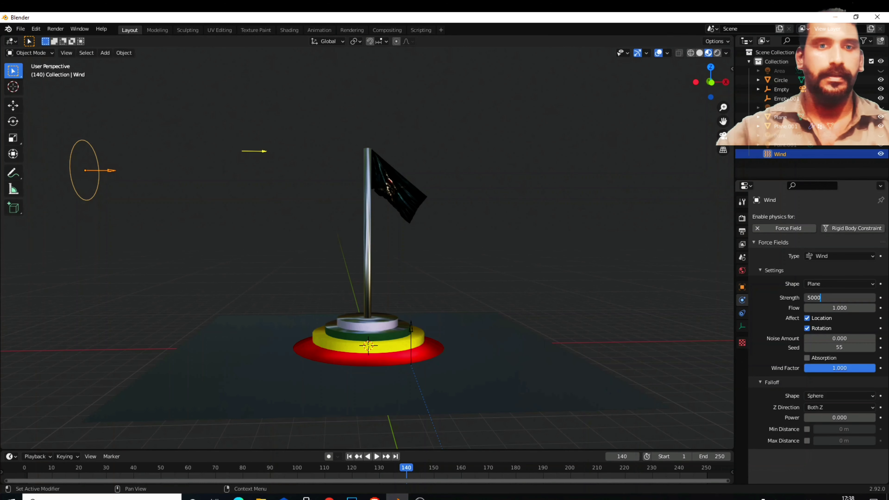
pyautogui.press('Return')
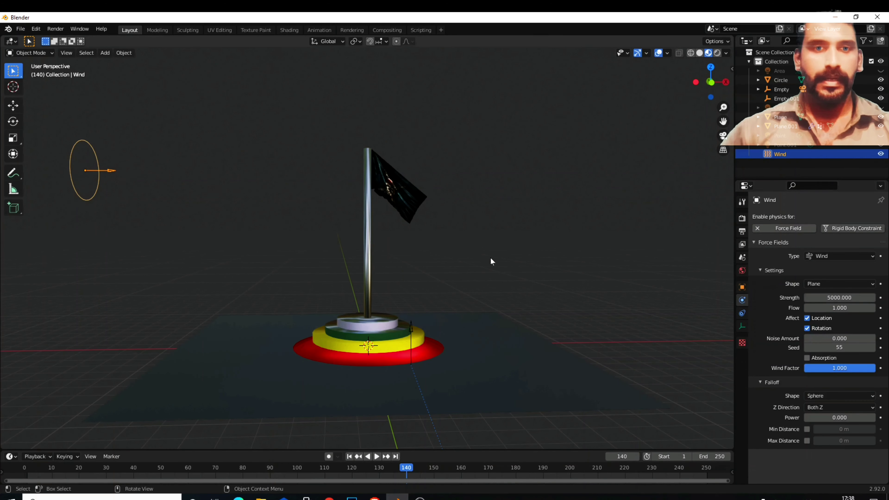
# Play the animation and watch the flag under the 5000-strength wind.
pyautogui.click(376, 457)
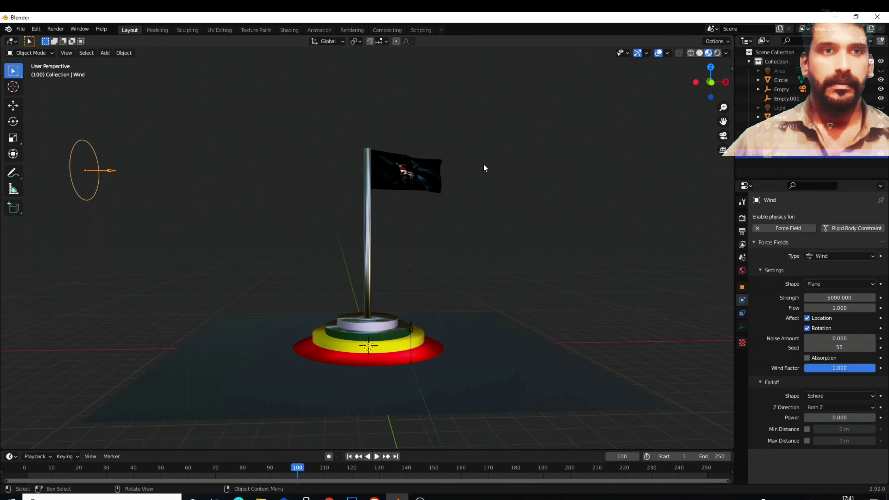
# Switch to Rendered shading, hide overlays, and make the Area, Light, Point and Point.001 lights visible.
pyautogui.click(716, 53)
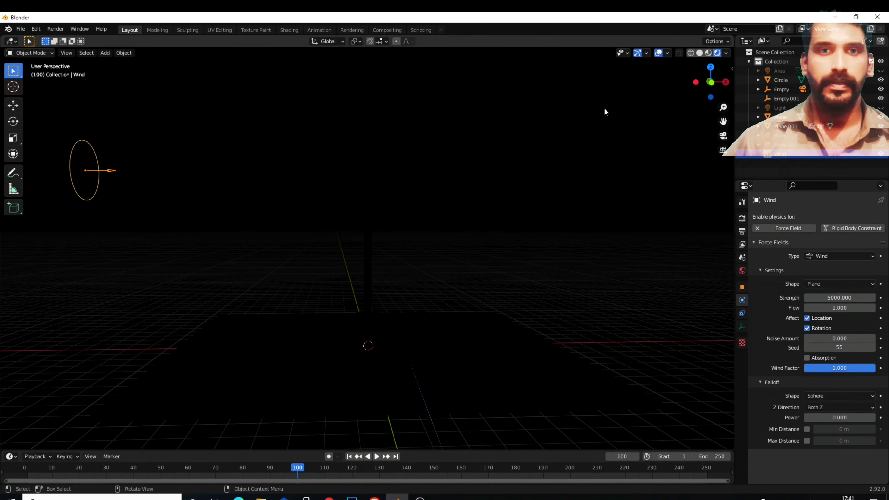
pyautogui.click(658, 54)
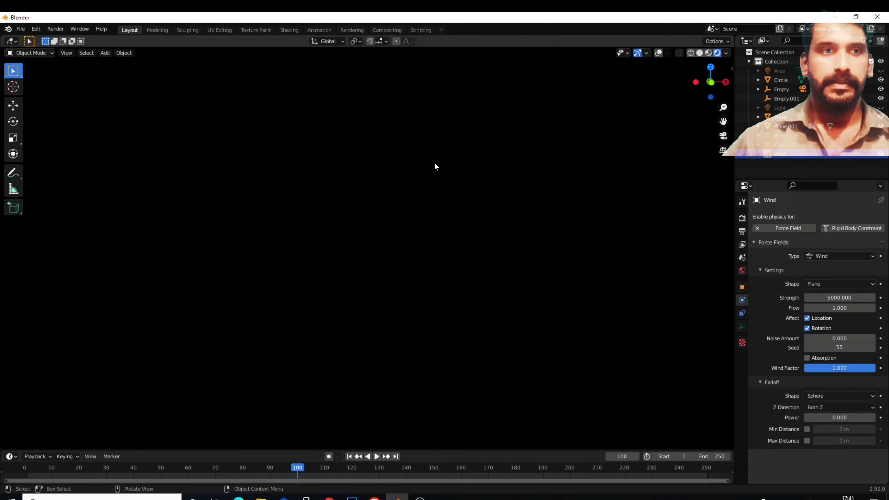
pyautogui.click(881, 71)
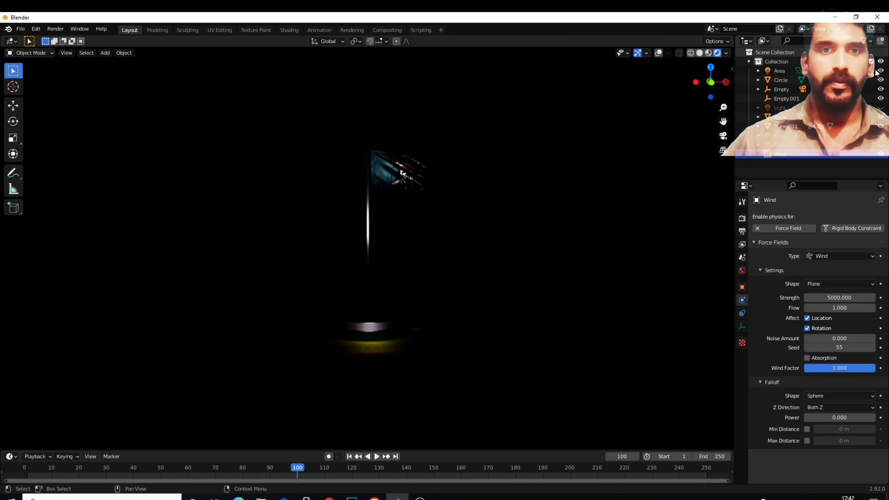
pyautogui.click(880, 108)
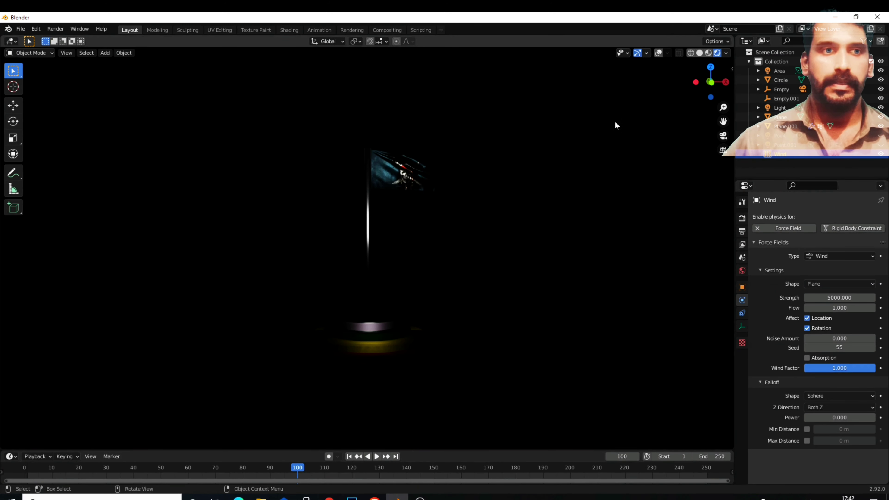
pyautogui.click(881, 135)
pyautogui.click(881, 145)
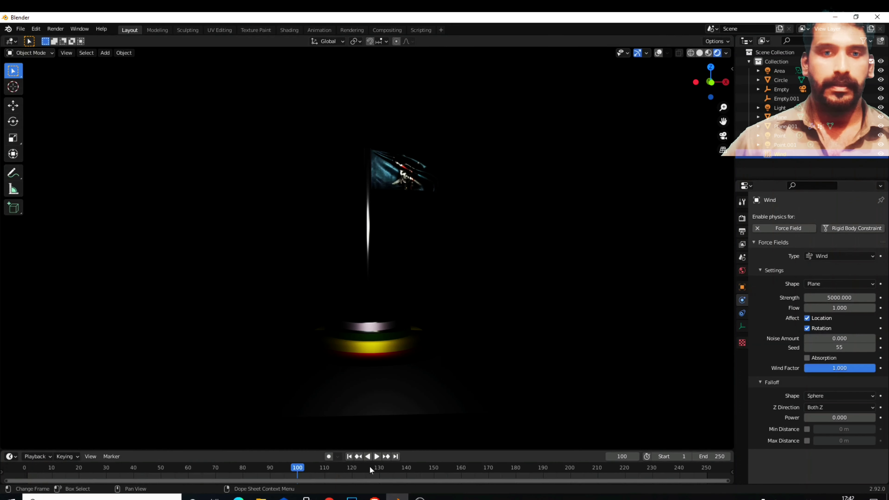
# Replay the animation from frame 1, stop and rewind it, then go to frame 50.
pyautogui.click(350, 457)
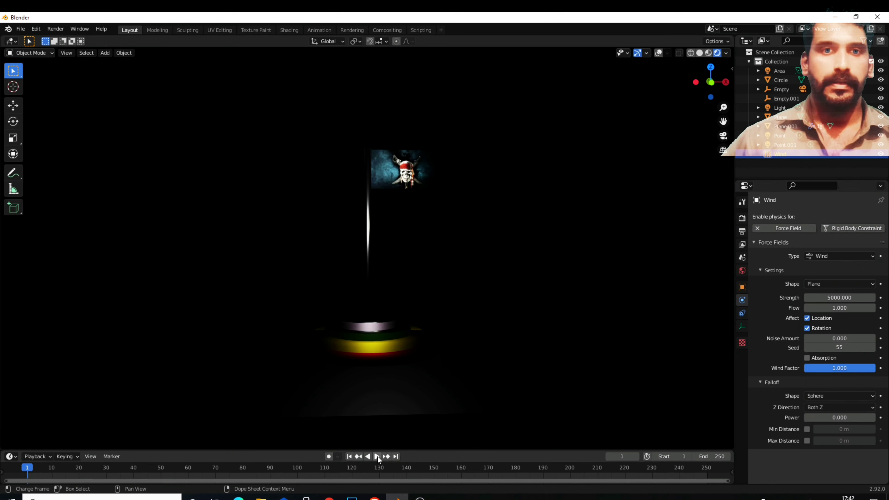
pyautogui.click(377, 456)
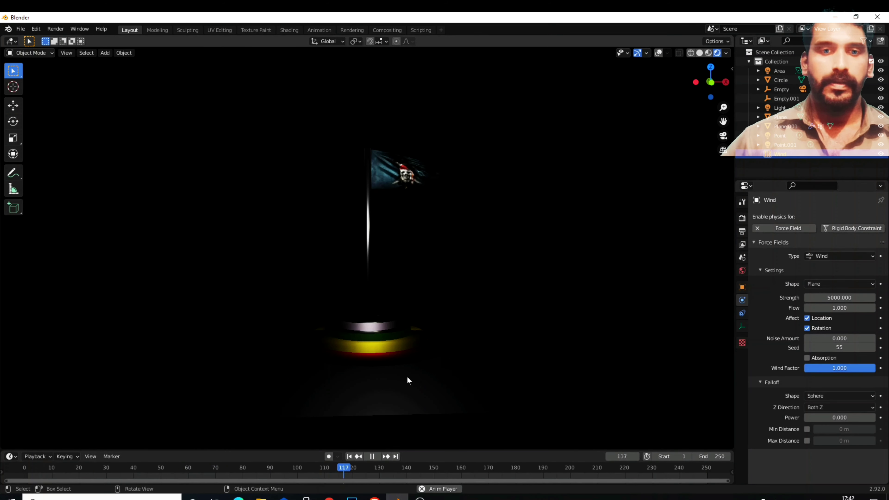
pyautogui.click(374, 457)
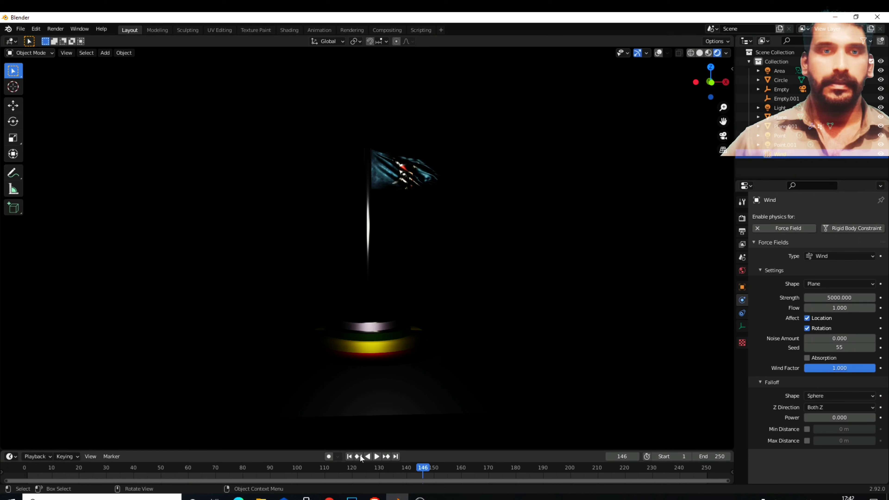
pyautogui.click(349, 456)
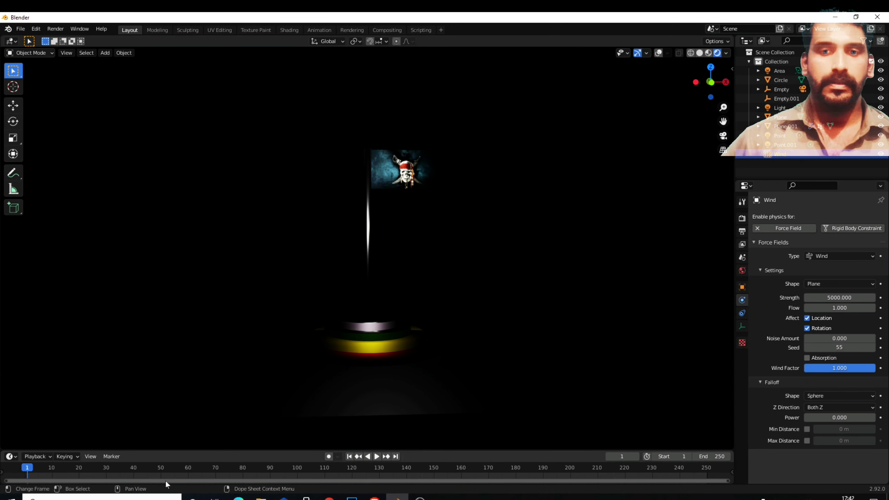
pyautogui.click(161, 467)
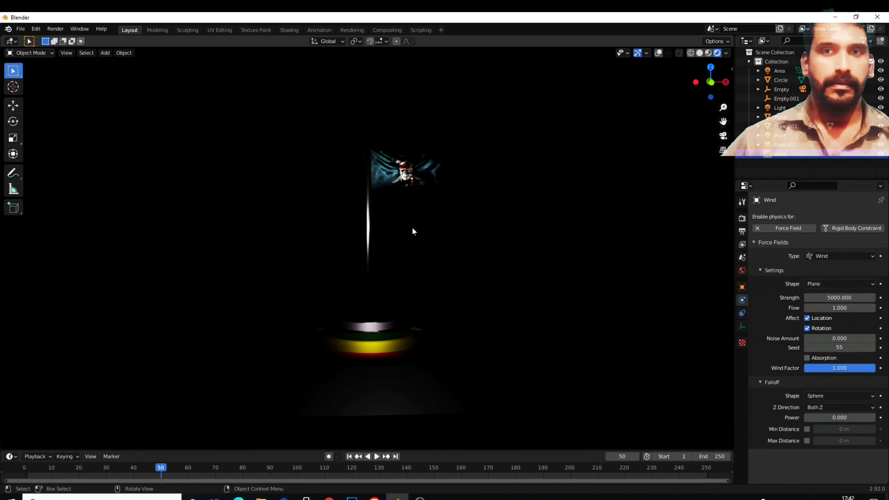
# Show the overlays again and set the wind Strength to 1 at frame 50.
pyautogui.click(658, 53)
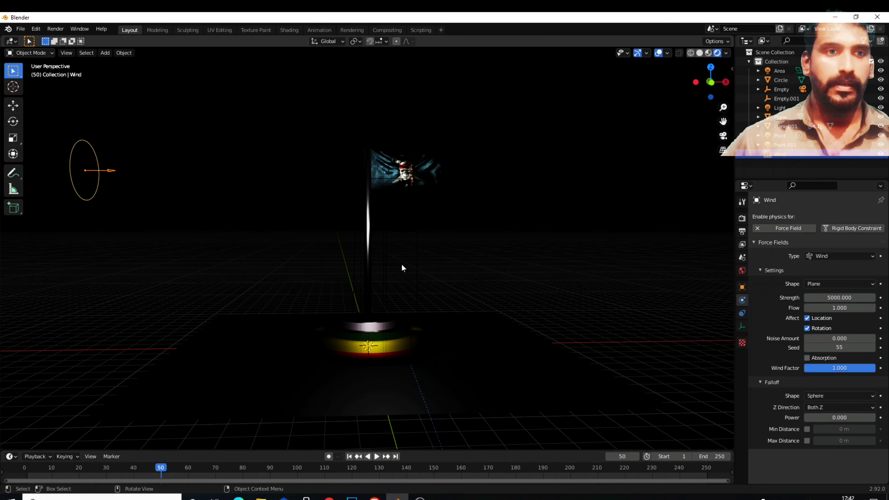
pyautogui.click(838, 297)
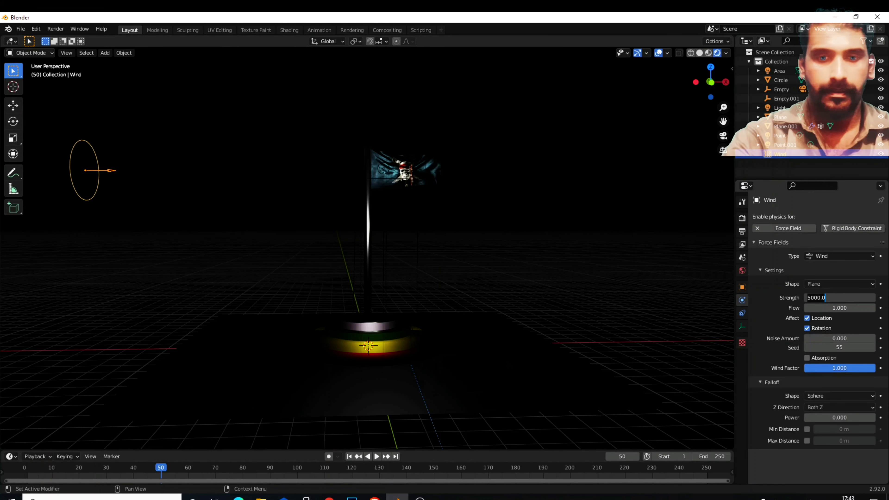
pyautogui.press('BackSpace')
pyautogui.press('BackSpace')
pyautogui.press('BackSpace')
pyautogui.press('BackSpace')
pyautogui.press('BackSpace')
pyautogui.press('BackSpace')
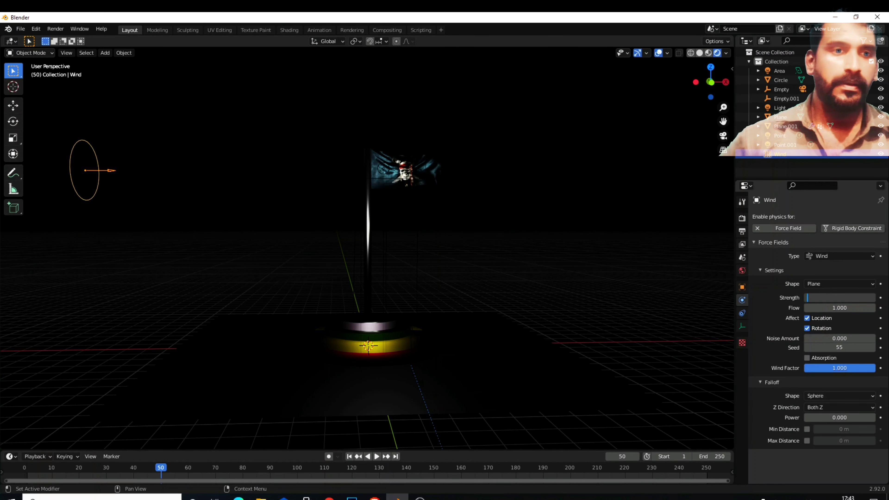
pyautogui.write('1')
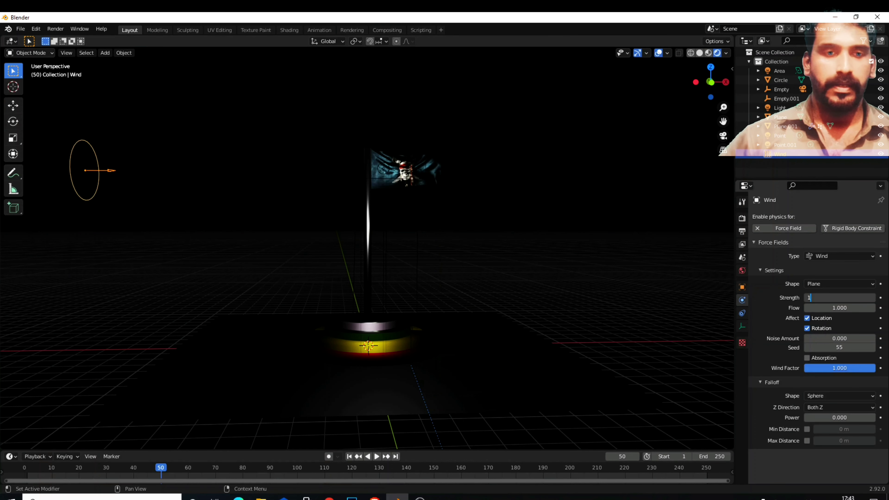
pyautogui.press('Return')
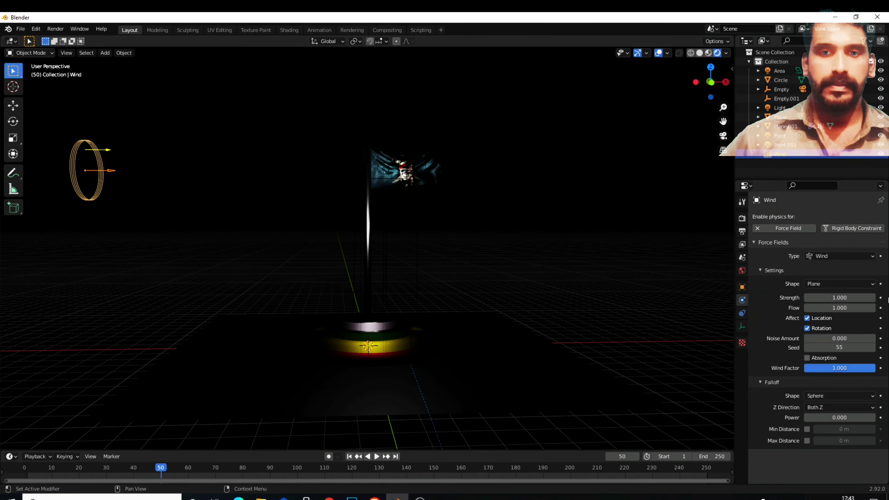
# Keyframe a wind Strength of 1000 at frame 75.
pyautogui.click(230, 466)
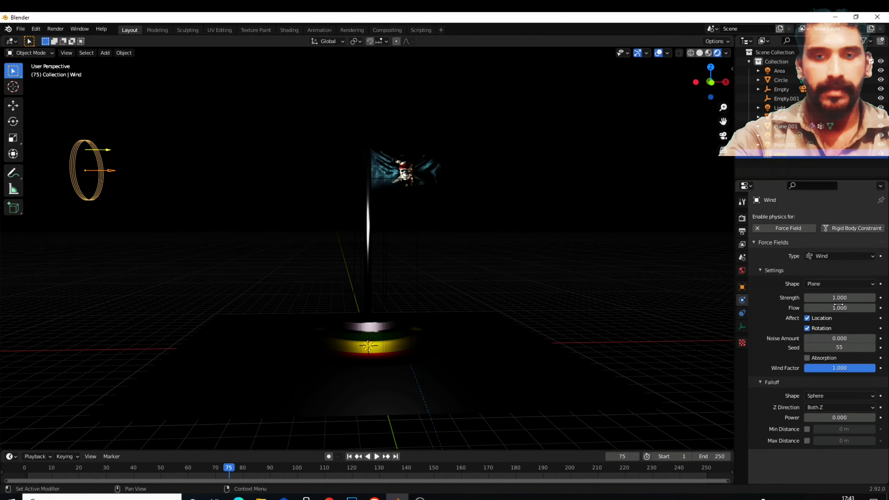
pyautogui.click(839, 297)
pyautogui.write('1.0')
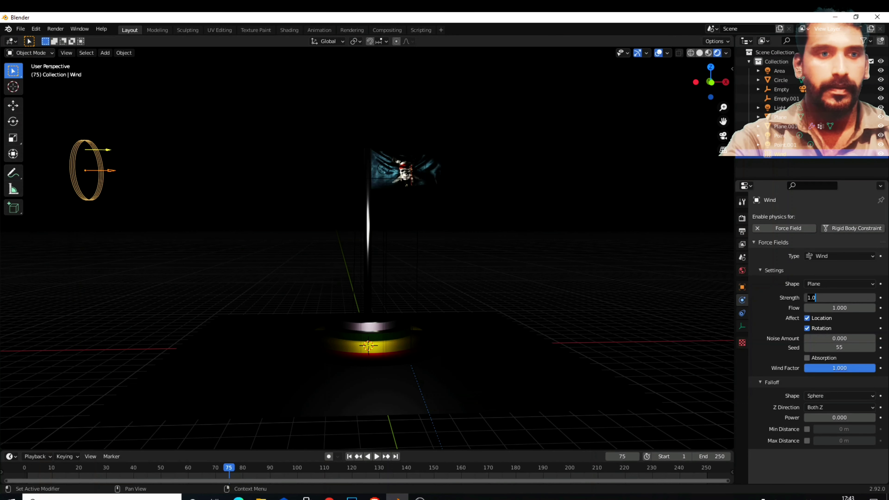
pyautogui.press('BackSpace')
pyautogui.press('BackSpace')
pyautogui.press('BackSpace')
pyautogui.write('1000')
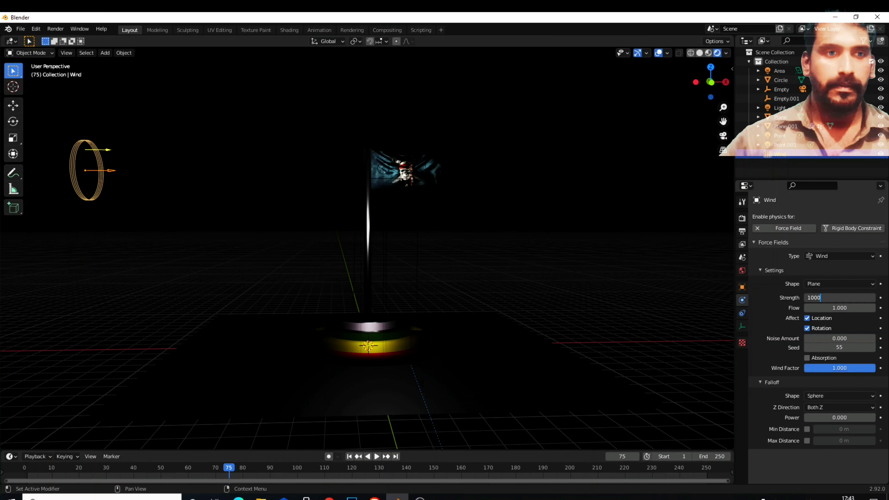
pyautogui.press('Return')
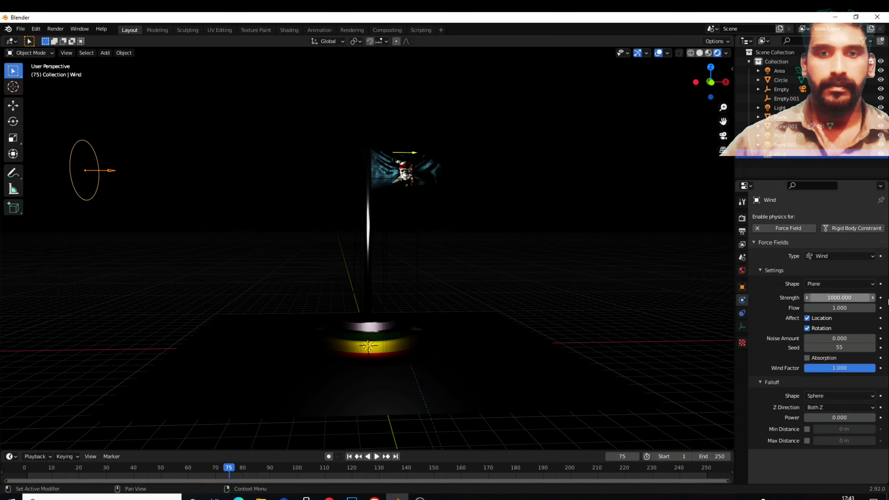
pyautogui.click(879, 297)
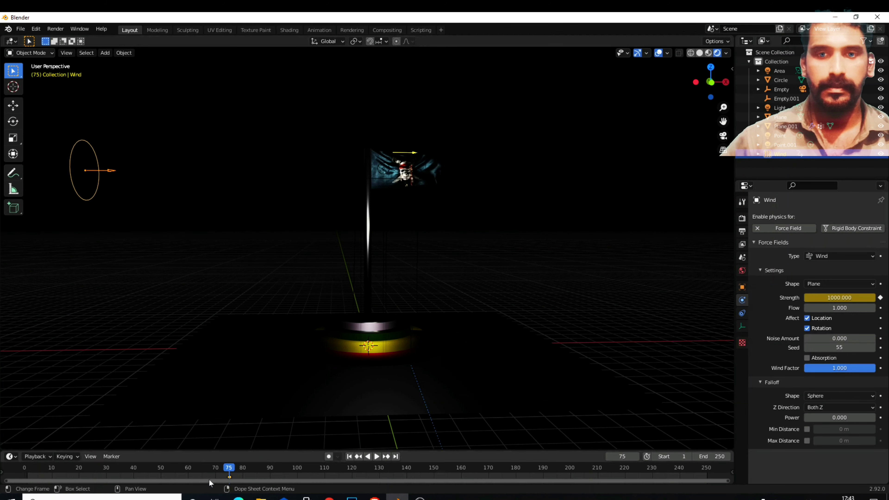
# Keyframe a wind Strength of 1 at frame 50.
pyautogui.click(162, 469)
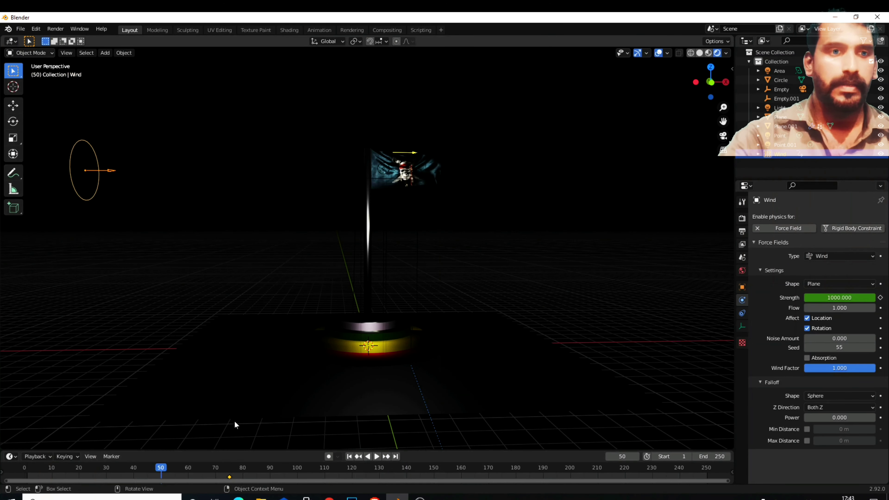
pyautogui.click(847, 297)
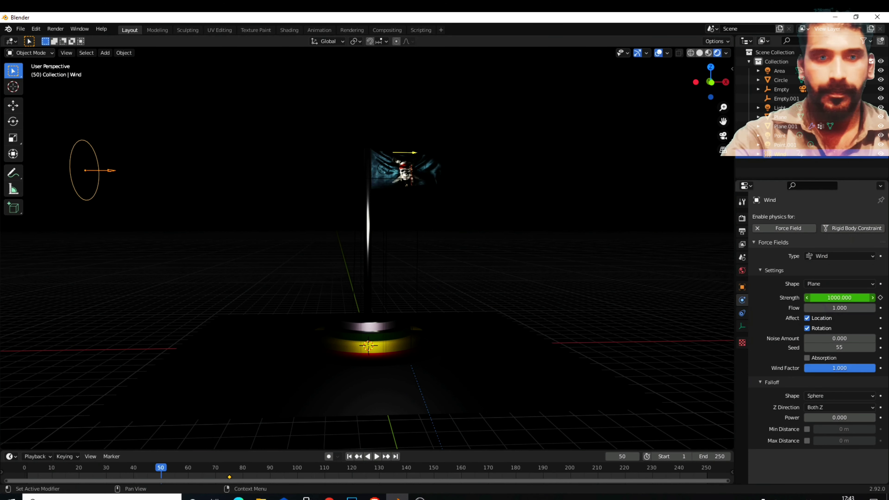
pyautogui.press('BackSpace')
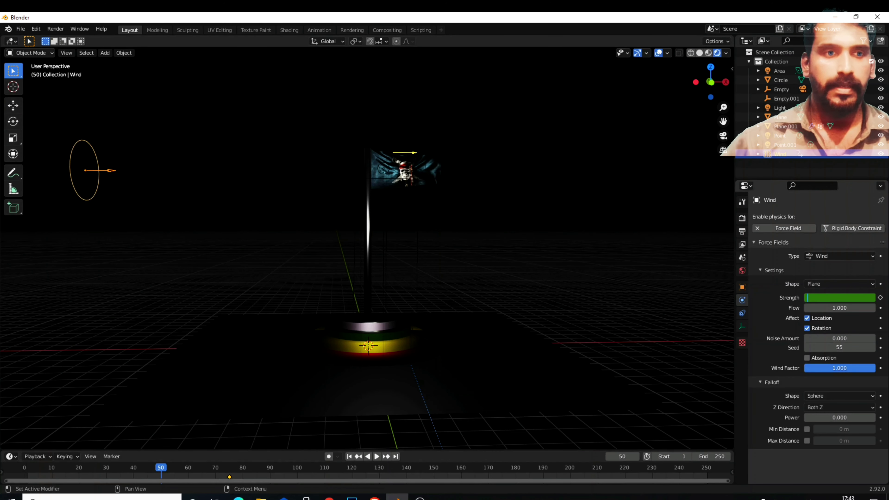
pyautogui.write('1')
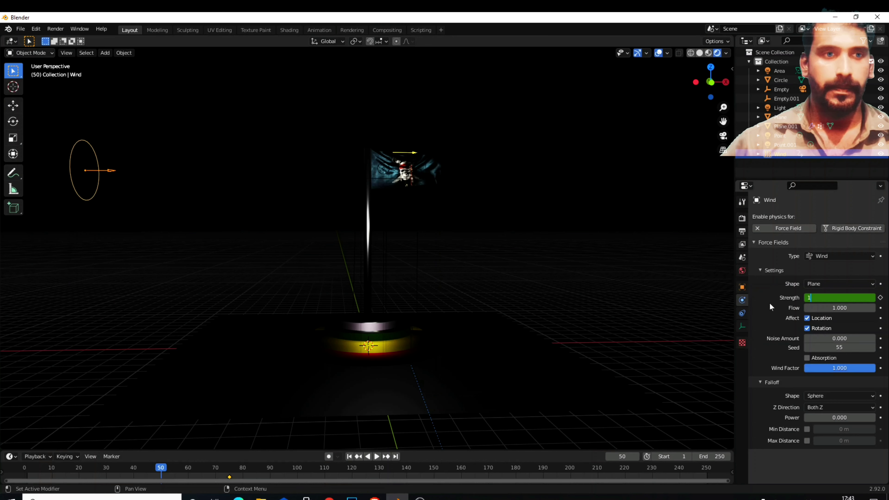
pyautogui.press('Return')
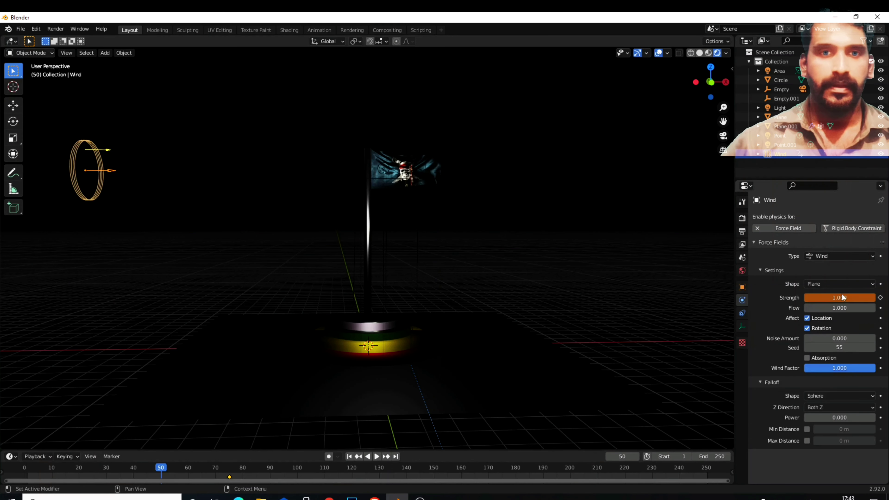
pyautogui.click(881, 298)
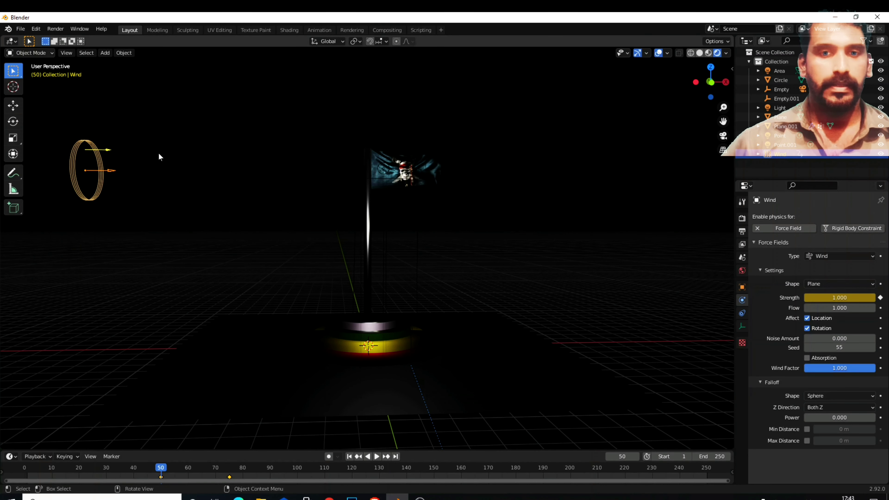
# Keyframe a wind Strength of 5000 at frame 100.
pyautogui.click(299, 471)
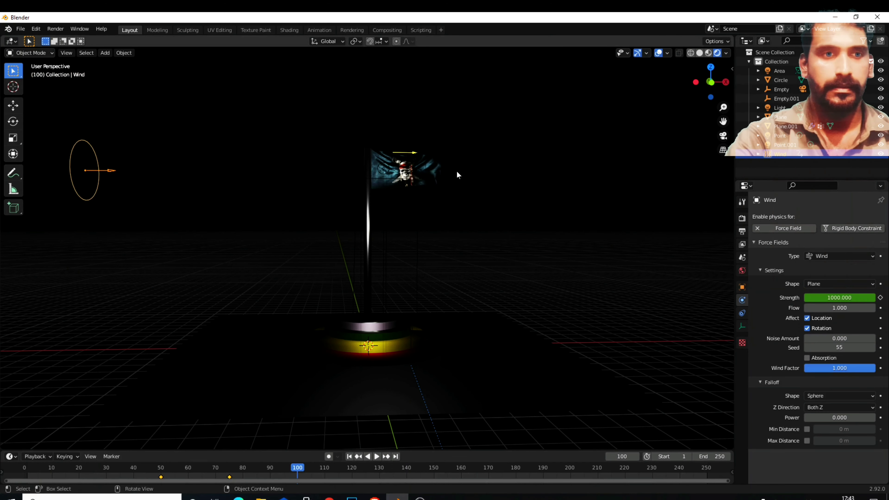
pyautogui.click(850, 297)
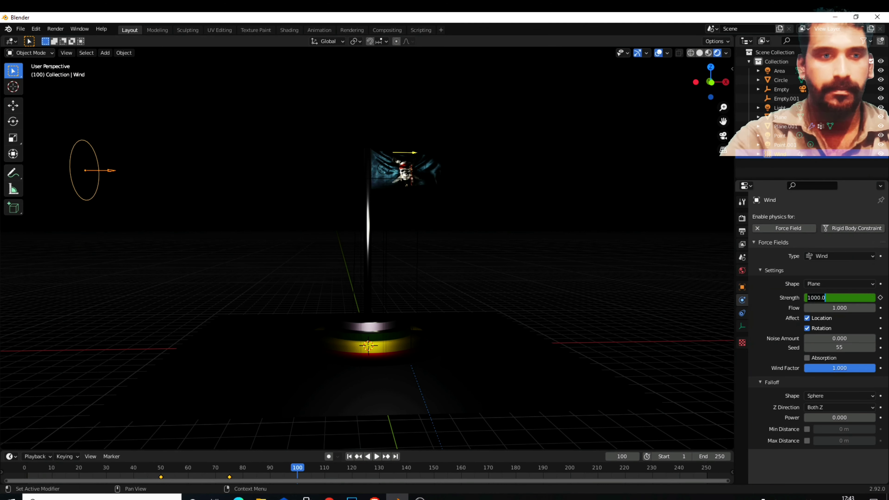
pyautogui.press('BackSpace')
pyautogui.write('5')
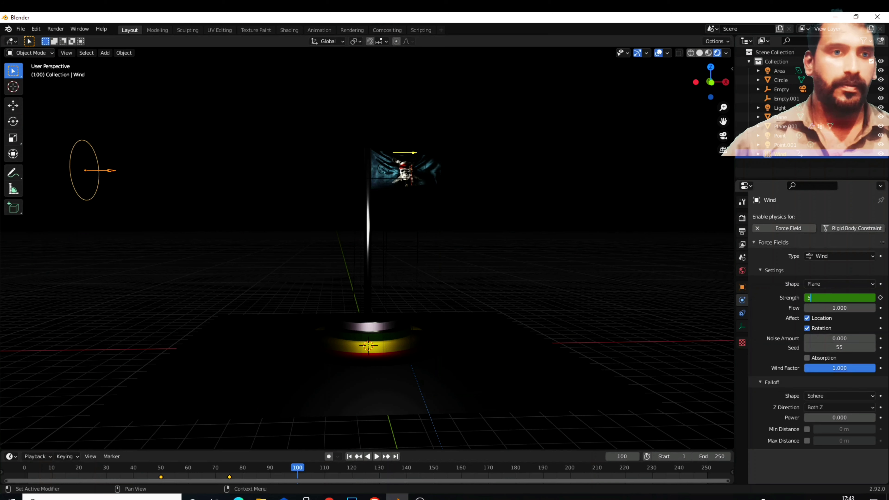
pyautogui.write('000')
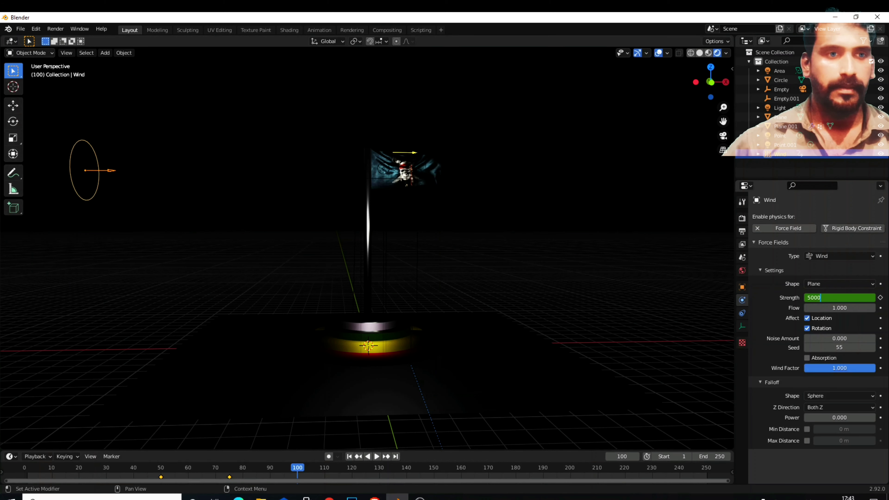
pyautogui.press('Return')
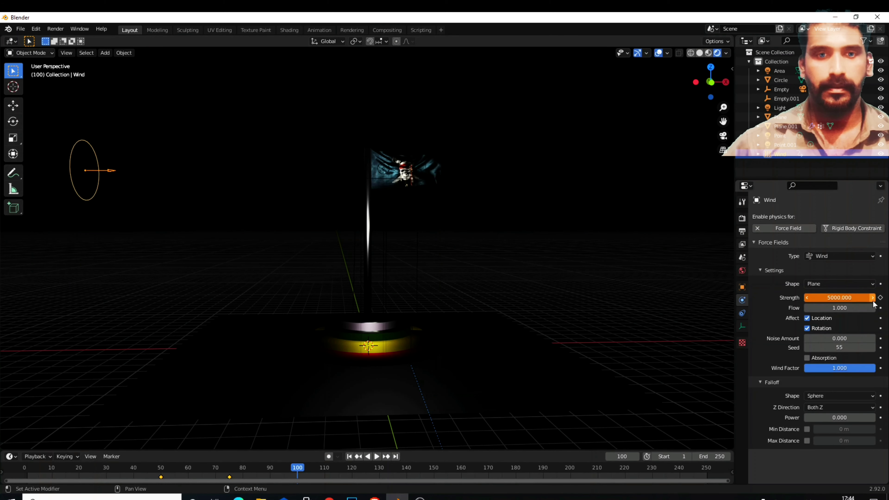
pyautogui.click(879, 298)
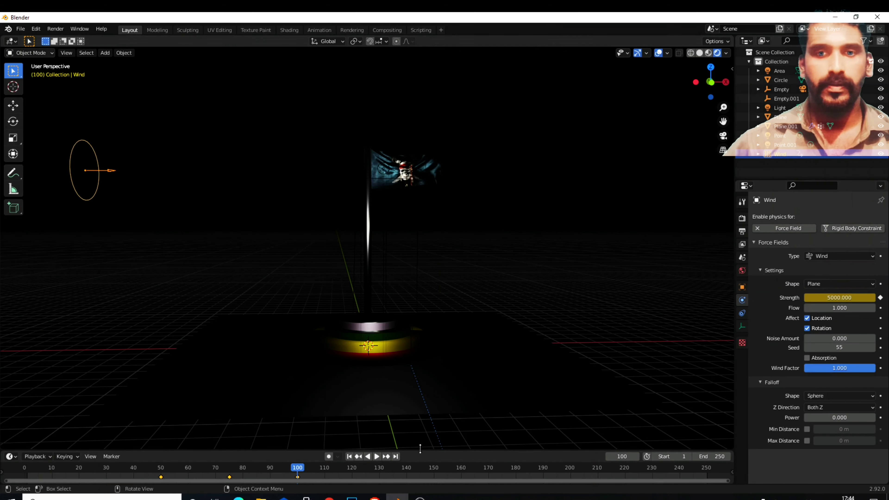
# Enlarge the timeline, play from frame 1, and hide overlays to watch the keyed wind.
pyautogui.moveTo(423, 449); pyautogui.dragTo(424, 403)
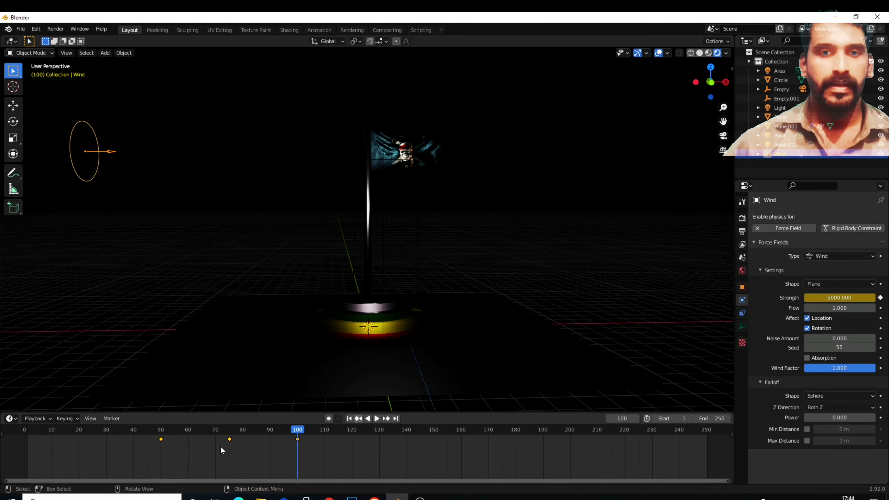
pyautogui.click(349, 418)
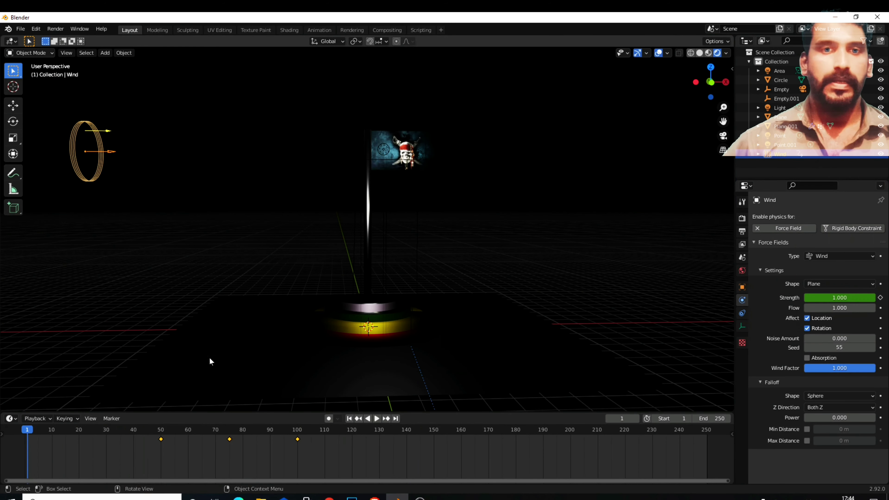
pyautogui.click(377, 418)
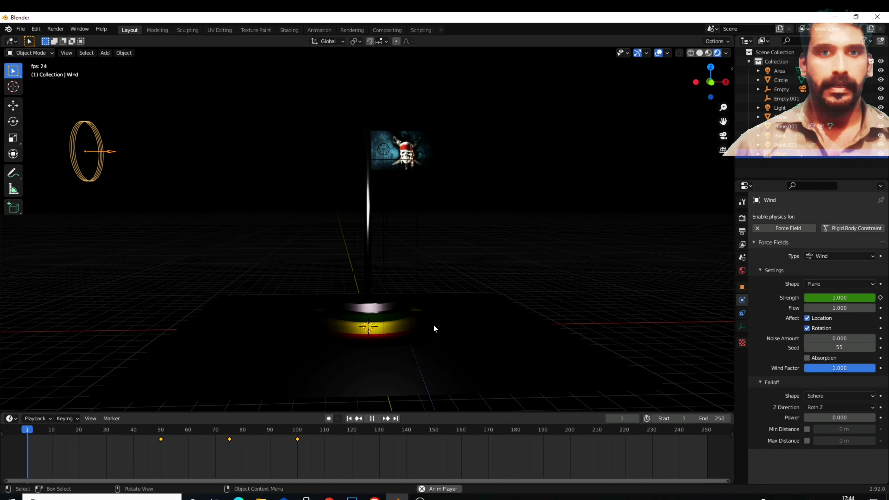
pyautogui.click(659, 52)
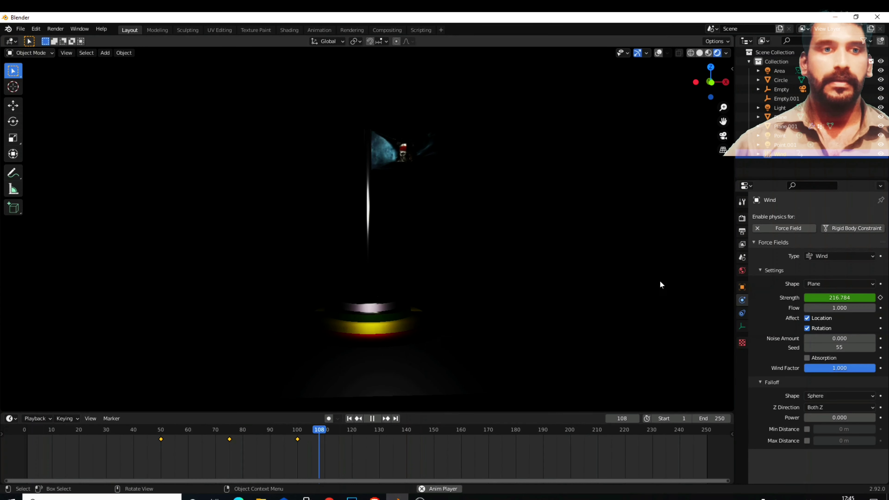
# Check the FFmpeg Video output at 3840×2160 and its save folder, then bring up the Render menu.
pyautogui.click(743, 233)
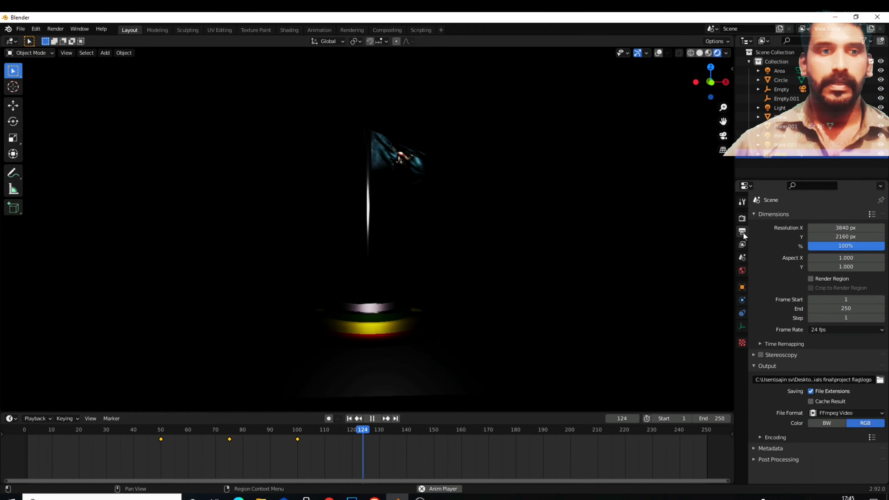
pyautogui.click(880, 380)
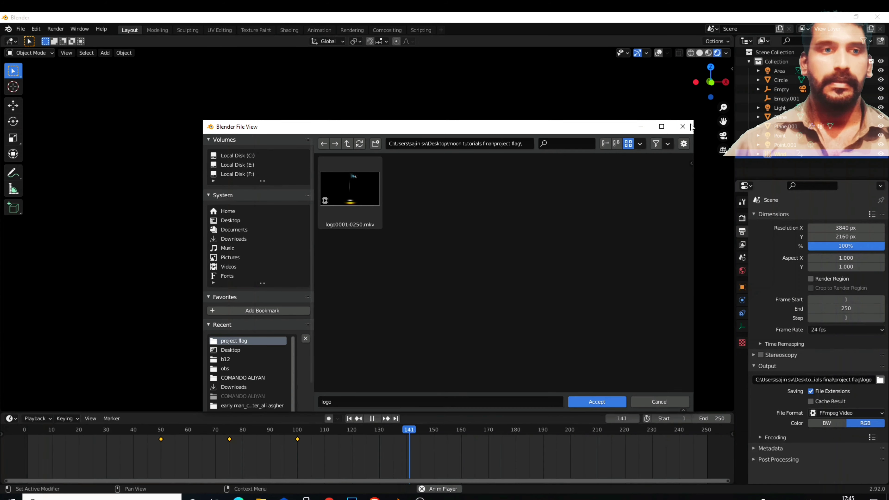
pyautogui.click(683, 128)
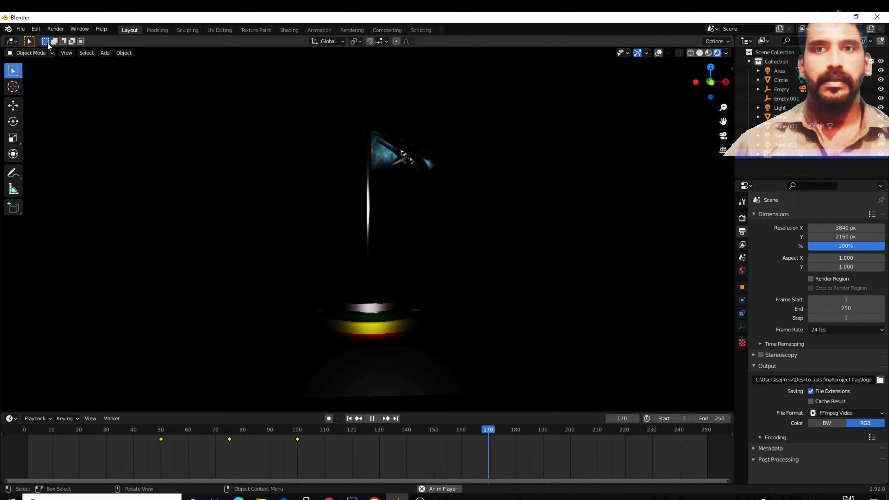
pyautogui.click(52, 29)
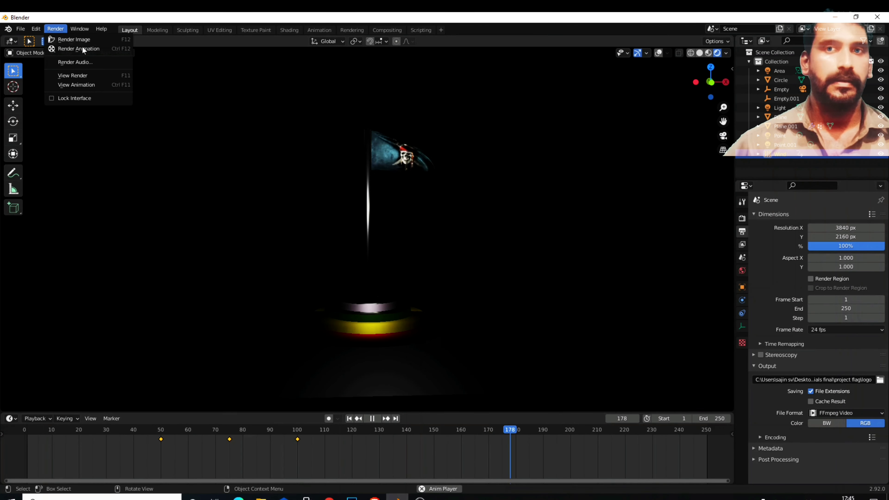